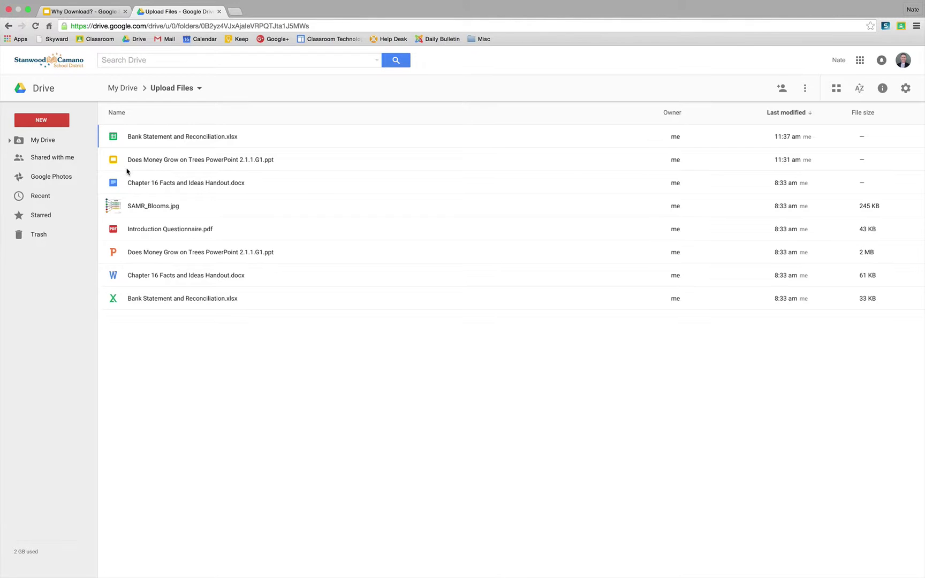
- Look up the download command for the Google Sheets version of Bank Statement and Reconciliation.xlsx without starting the download
left_click(115, 137)
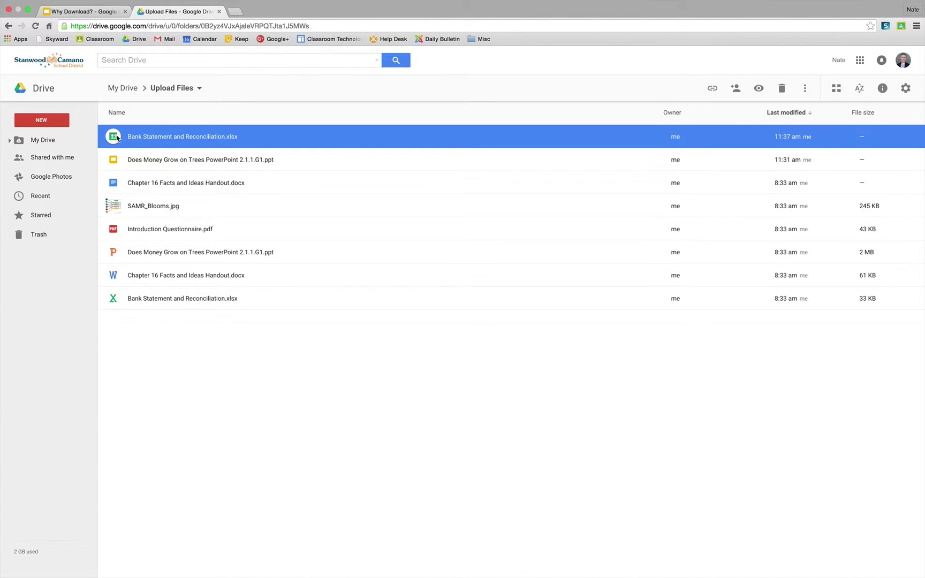
right_click(116, 138)
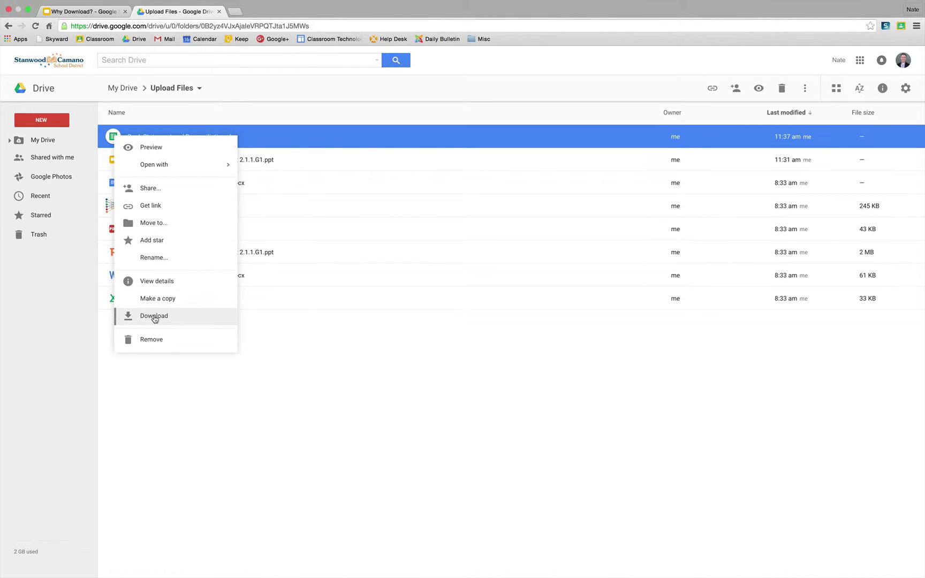
left_click(264, 321)
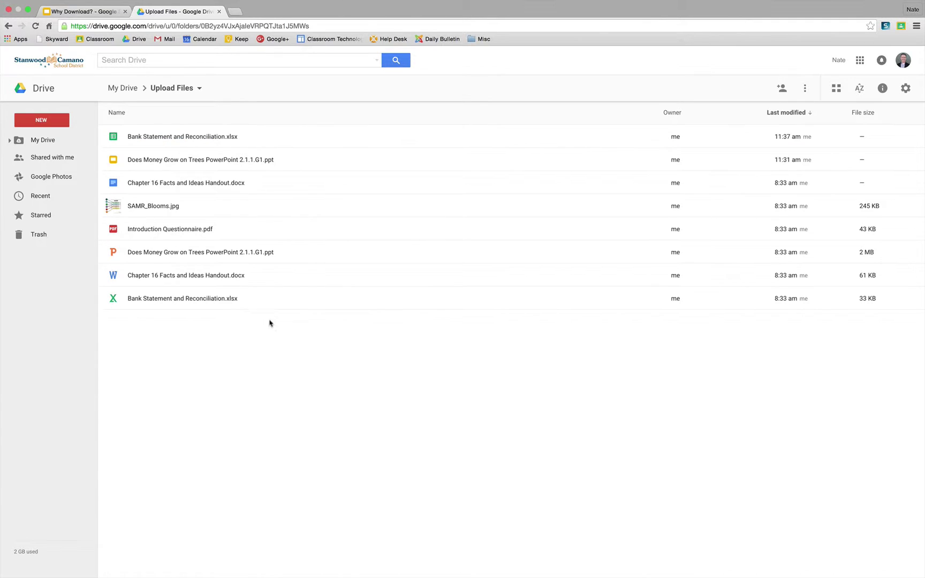
- Open the Google Sheets version of Bank Statement and Reconciliation.xlsx, review the formats it can be downloaded as, and close it
double_click(114, 139)
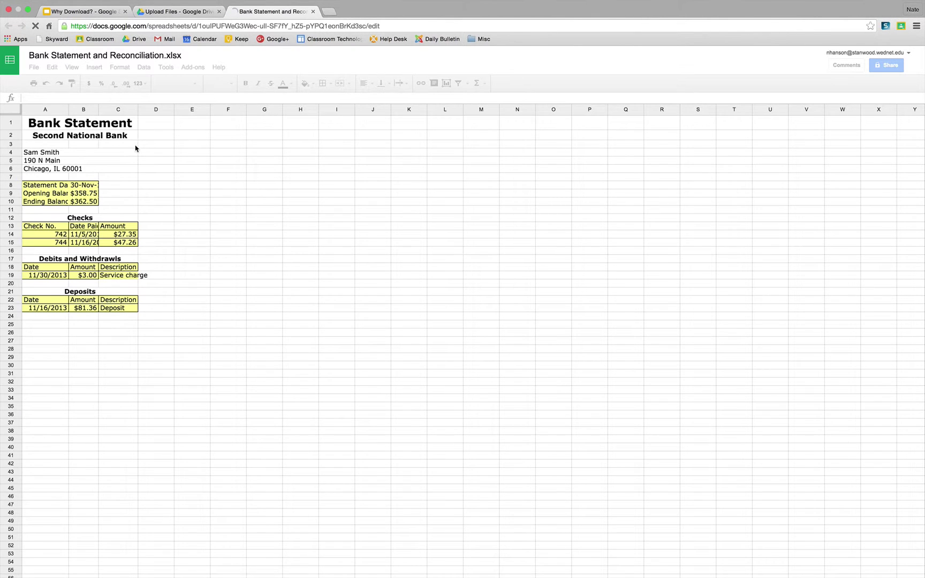
left_click(36, 69)
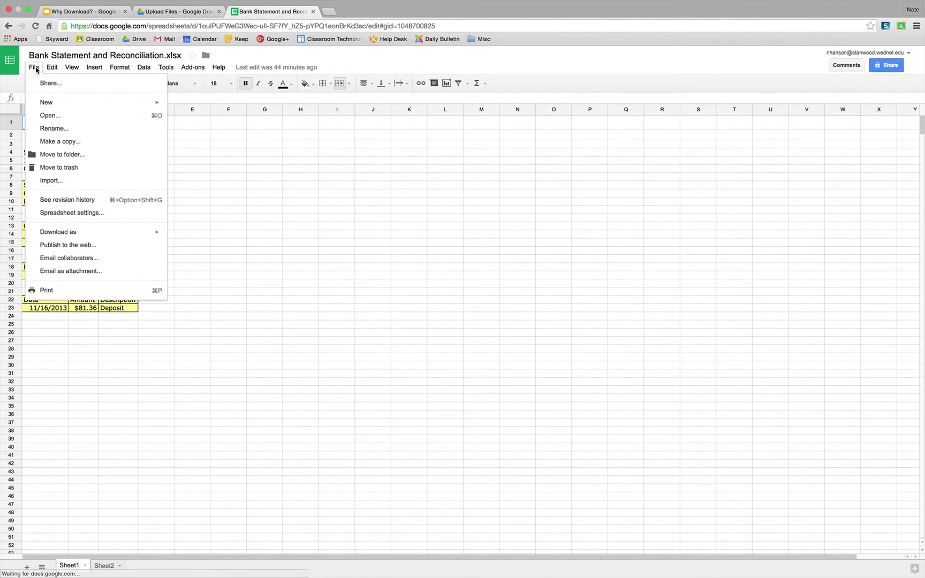
mouse_move(52, 235)
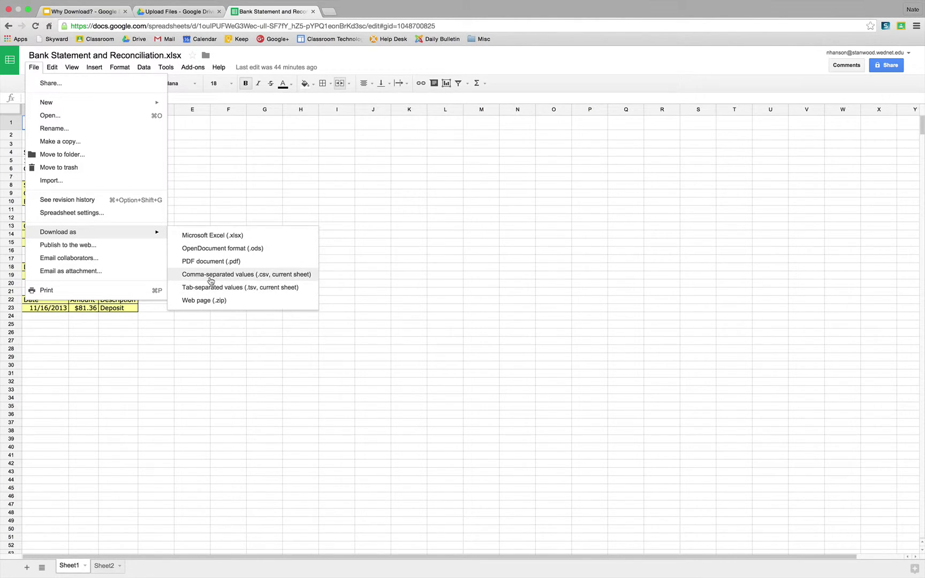
left_click(33, 69)
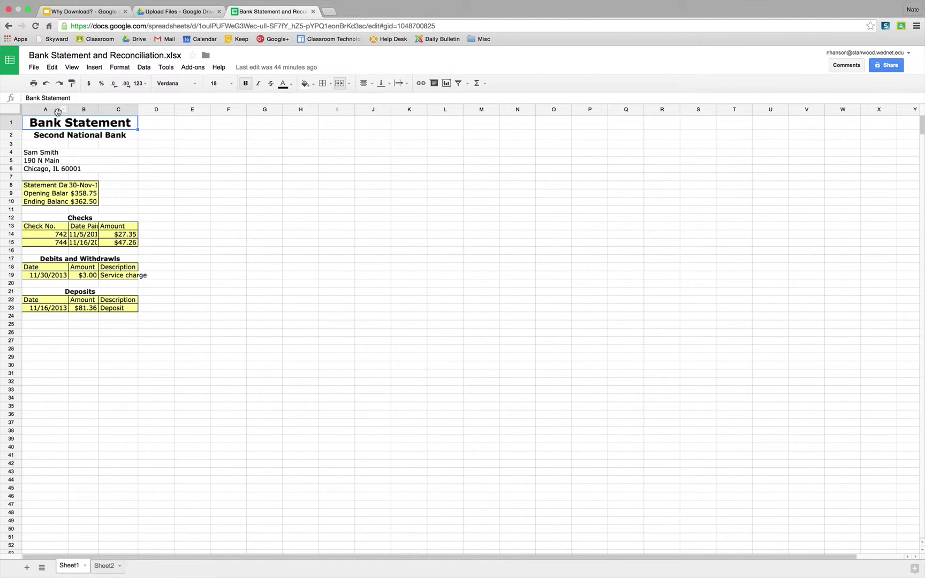
left_click(34, 70)
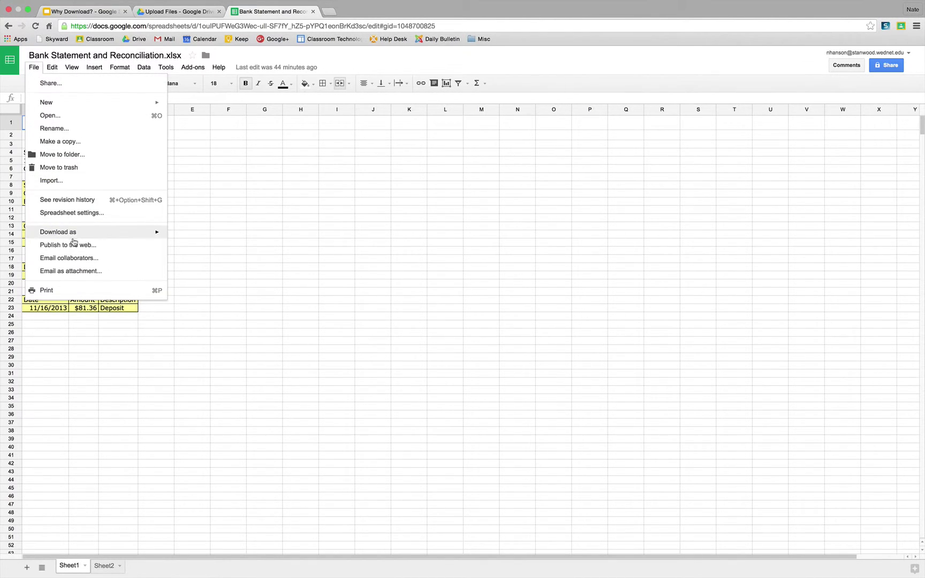
left_click(33, 68)
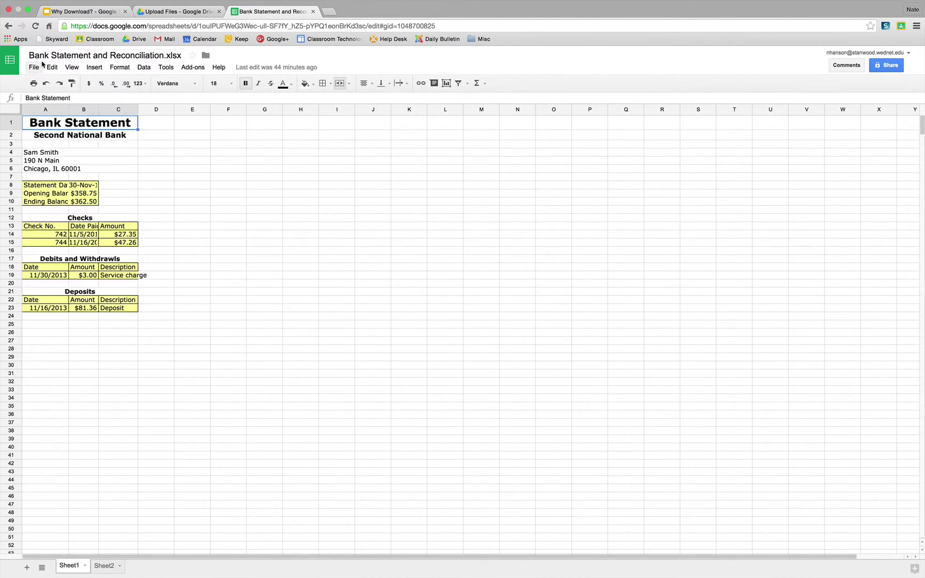
left_click(313, 11)
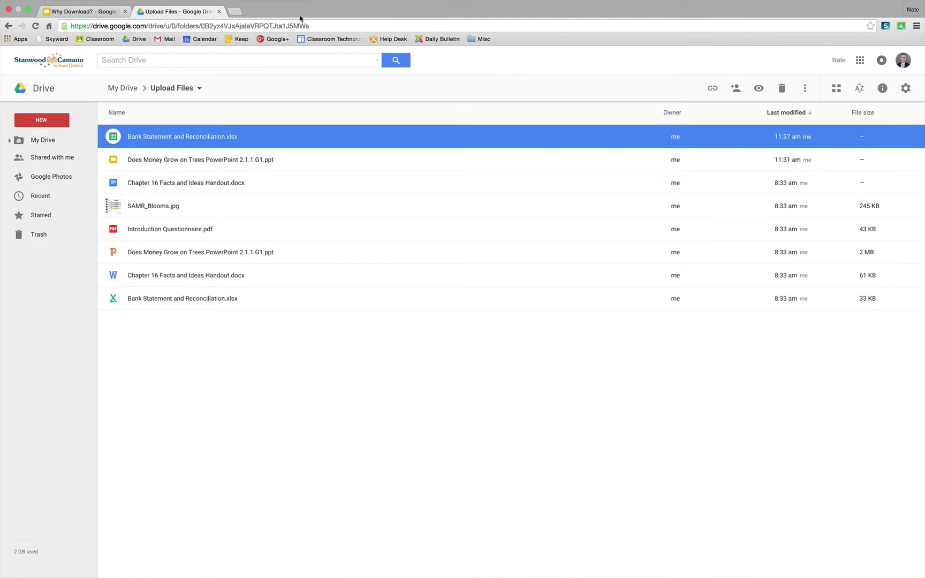
- Check the download command for the Google Sheets bank statement and the Google Slides Does Money Grow on Trees file without downloading either
right_click(114, 141)
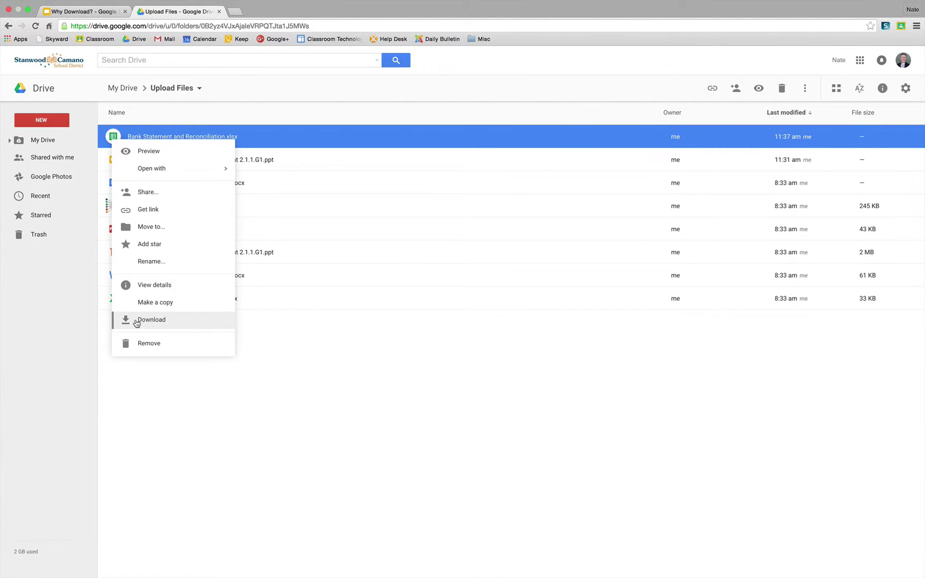
left_click(286, 348)
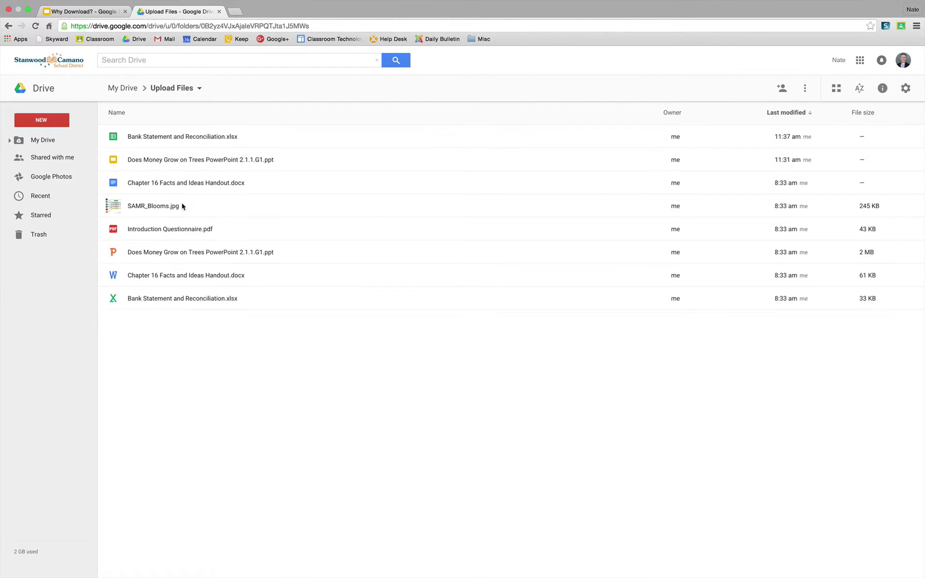
left_click(114, 161)
right_click(114, 160)
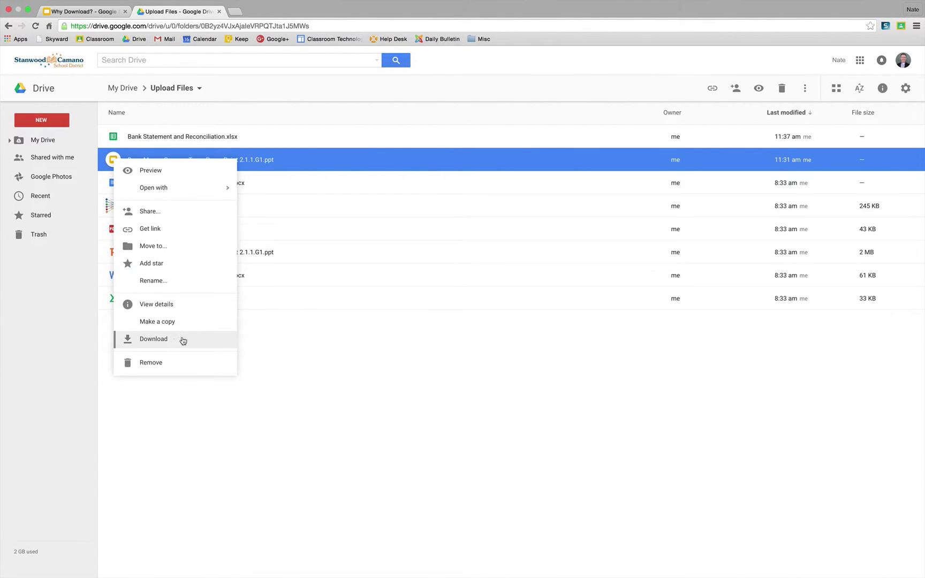
left_click(261, 343)
- Open the Google Slides version of Does Money Grow on Trees, review its download formats, and close the presentation
double_click(114, 160)
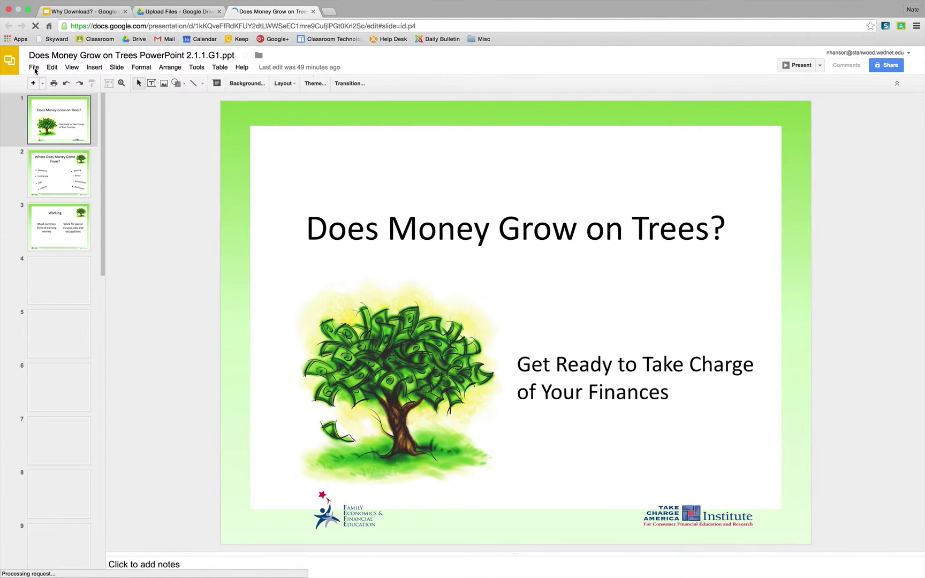
left_click(34, 67)
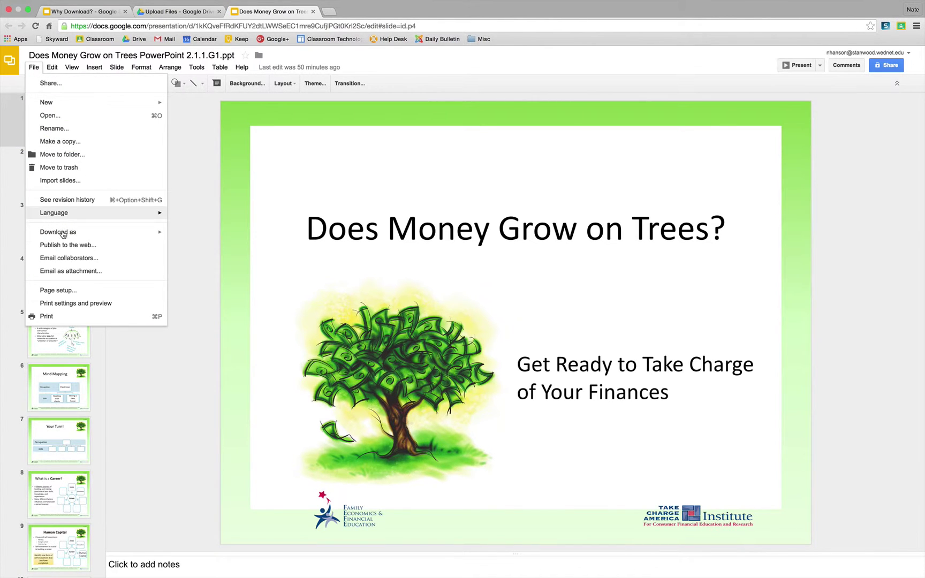
mouse_move(64, 234)
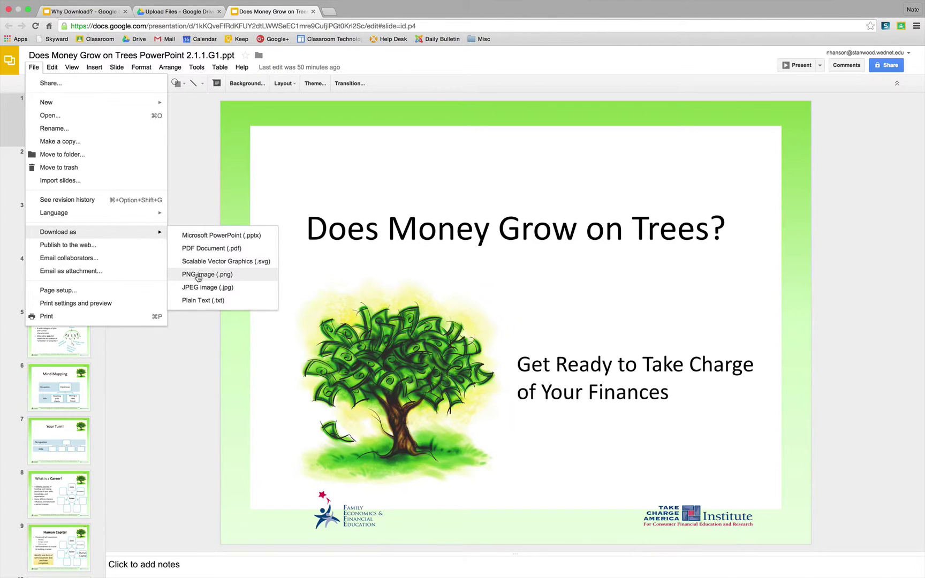
left_click(36, 68)
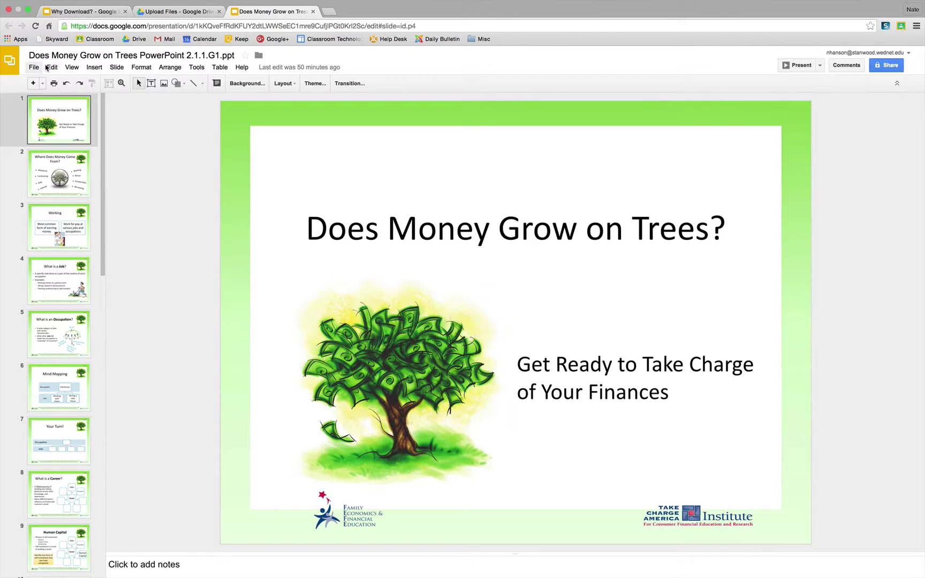
left_click(313, 11)
- Check the download options of the Google Docs version of Chapter 16 Facts and Ideas Handout.docx, including the formats offered inside the opened document, and close it
left_click(128, 182)
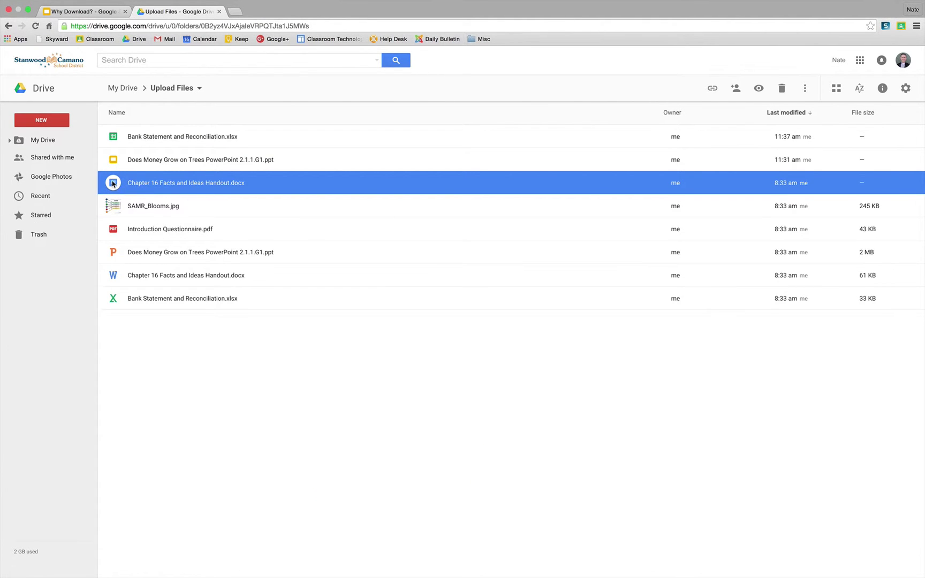
right_click(113, 184)
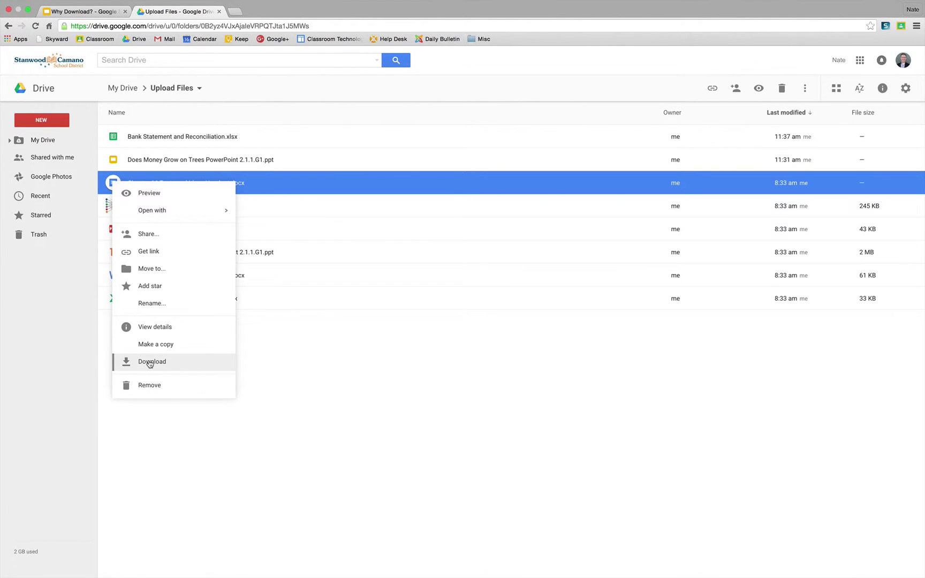
double_click(107, 181)
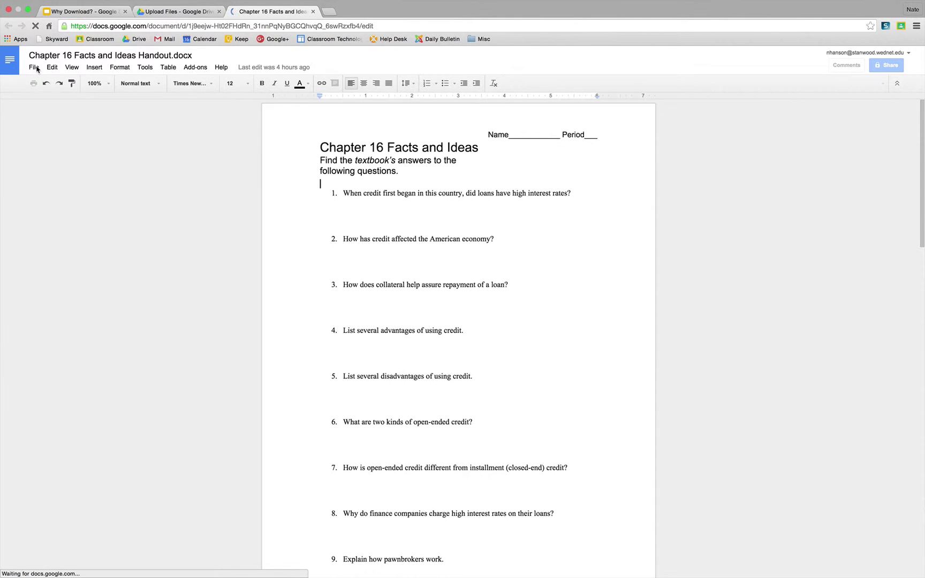
left_click(34, 67)
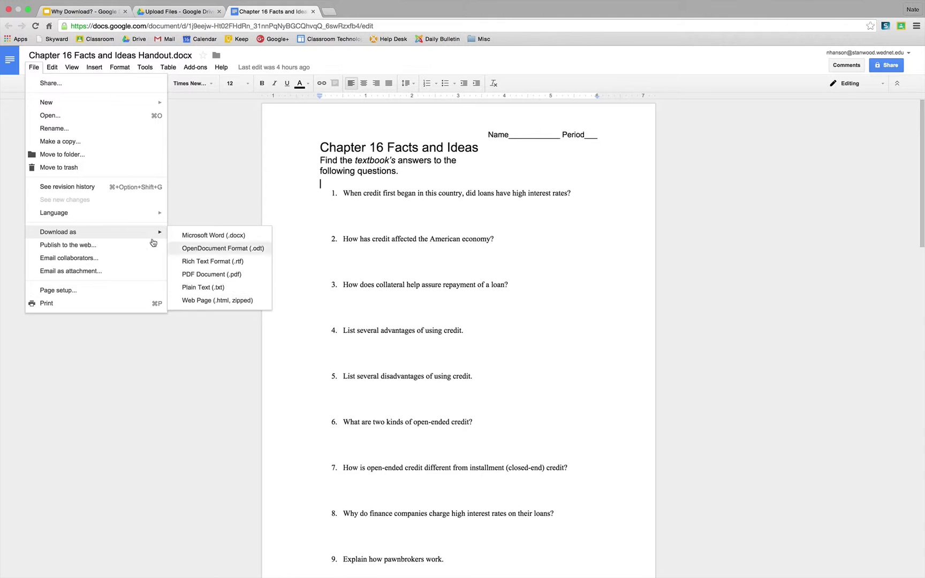
left_click(34, 70)
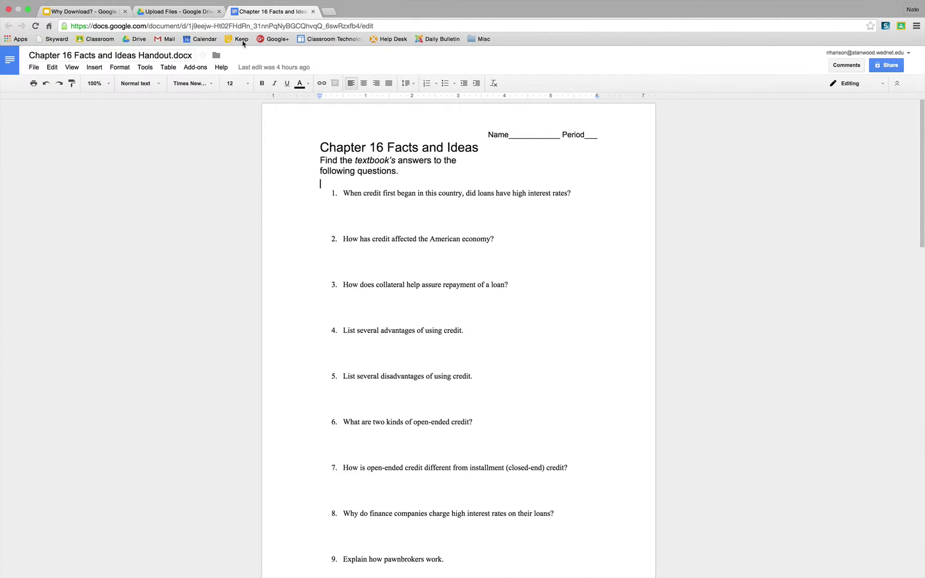
left_click(313, 11)
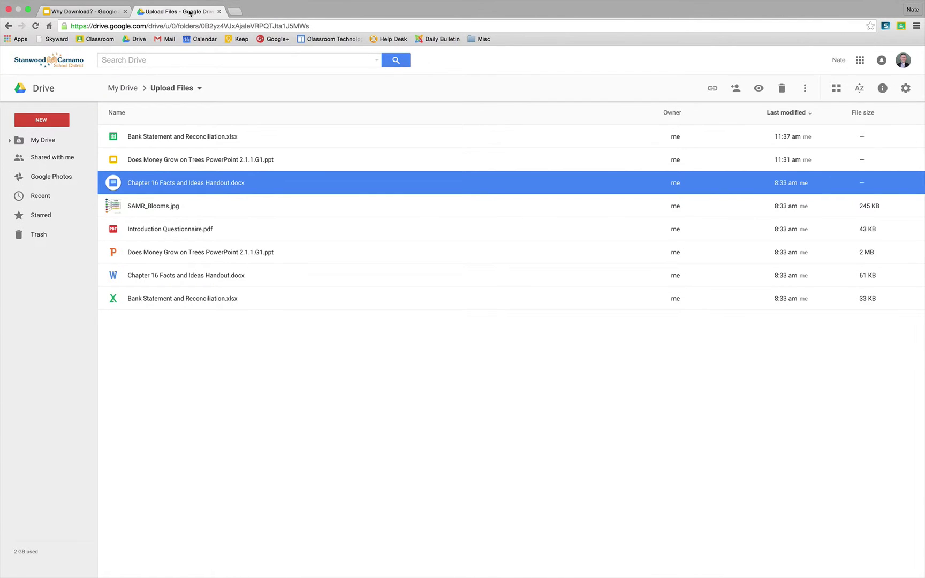
- Check the download command for SAMR_Blooms.jpg and Introduction Questionnaire.pdf without downloading either file
left_click(114, 232)
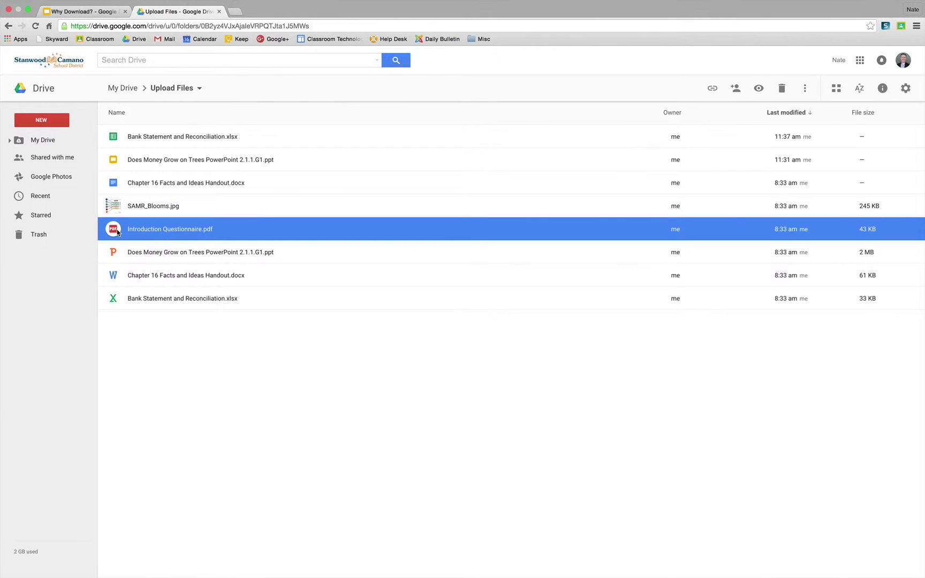
left_click(116, 208)
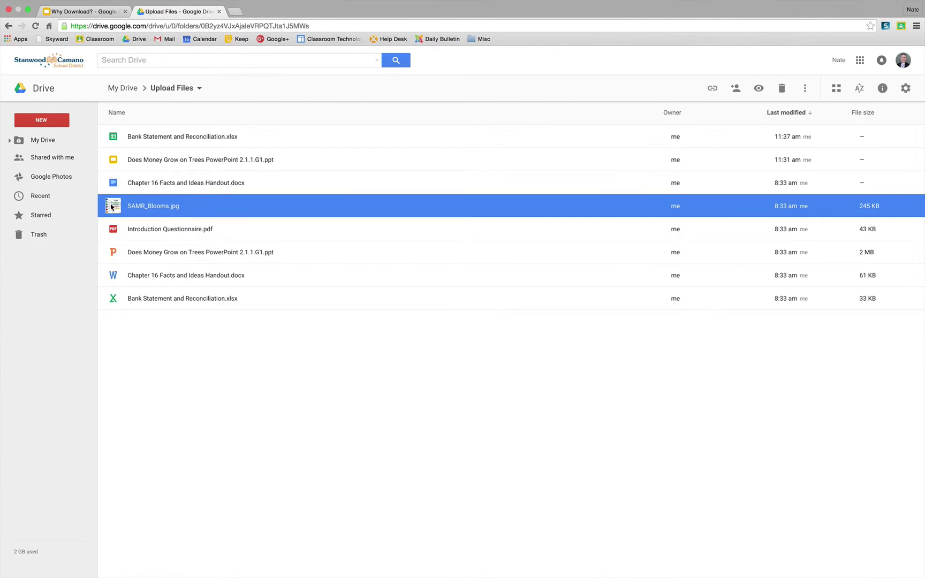
right_click(112, 207)
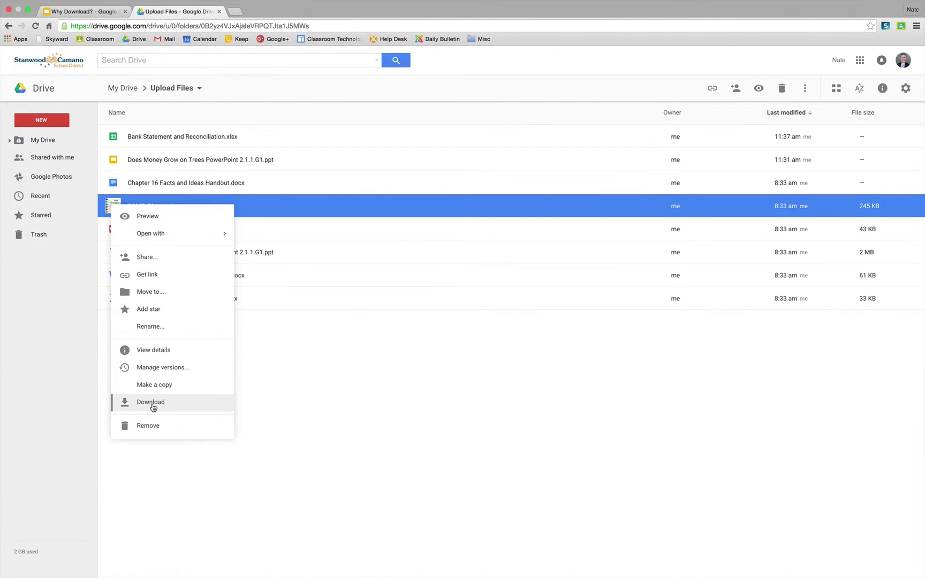
left_click(257, 400)
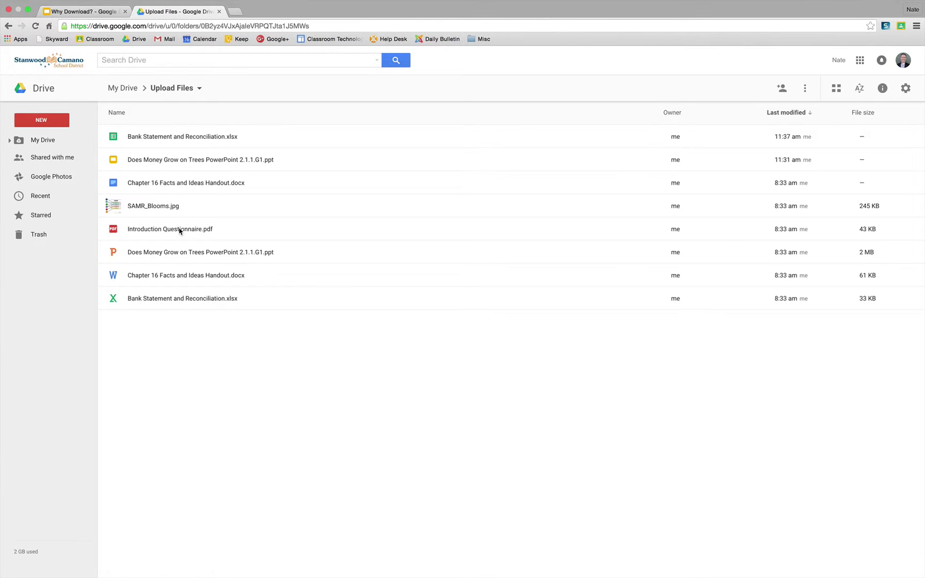
right_click(180, 230)
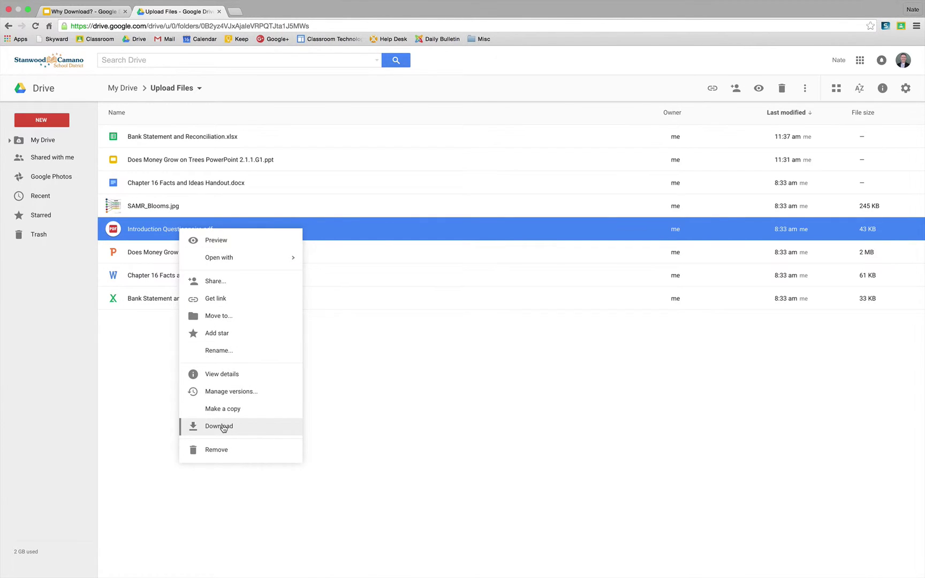
left_click(348, 386)
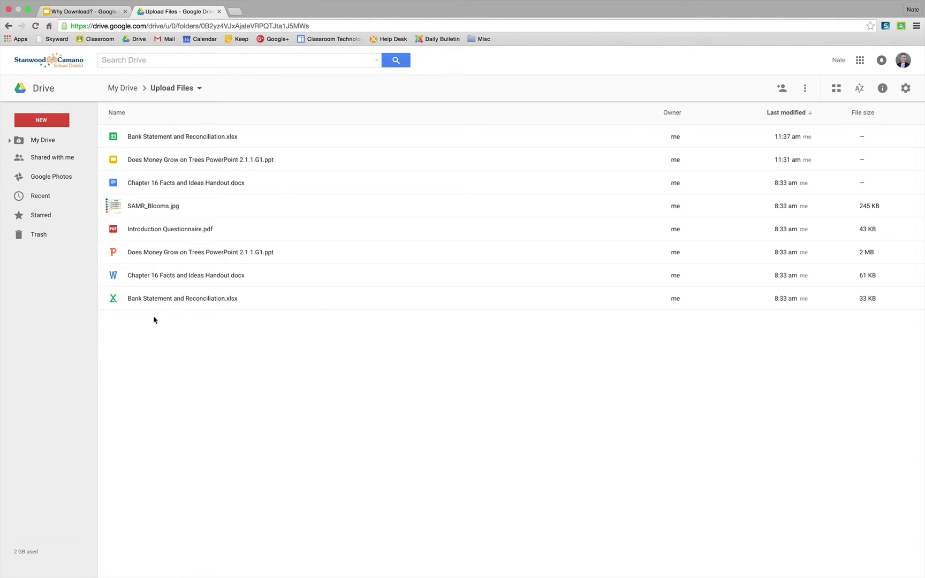
- Open the Google Docs version of Chapter 16 Facts and Ideas Handout.docx and bring up its Email as attachment form
double_click(113, 184)
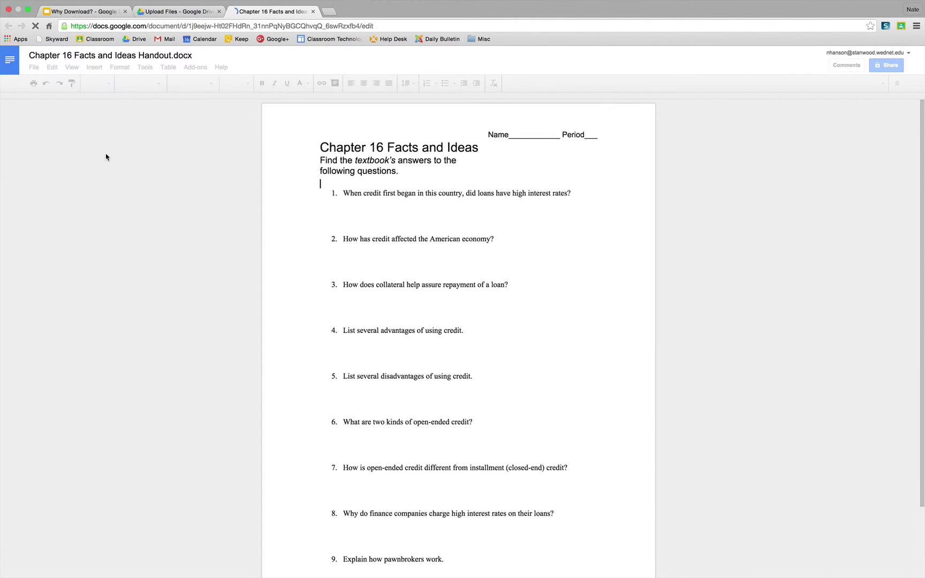
left_click(34, 67)
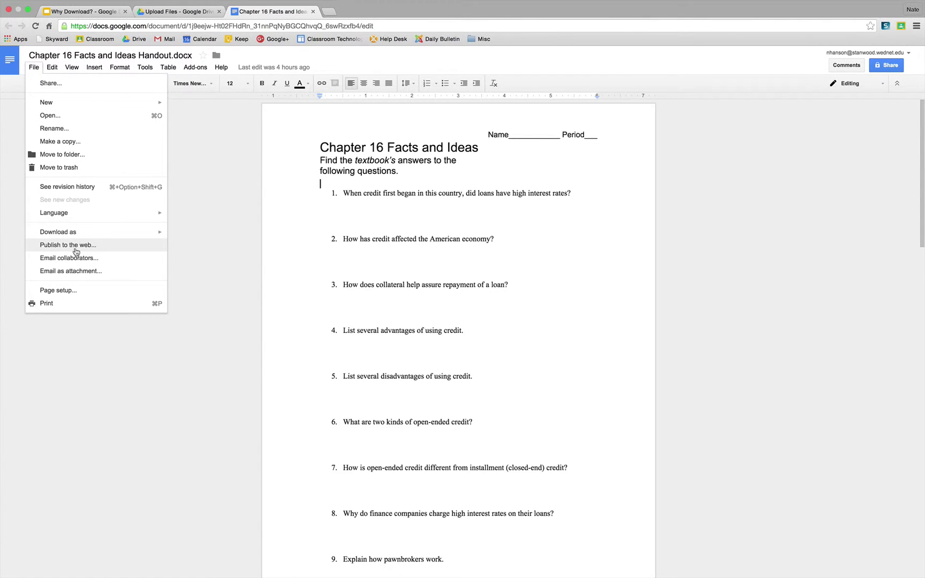
left_click(71, 271)
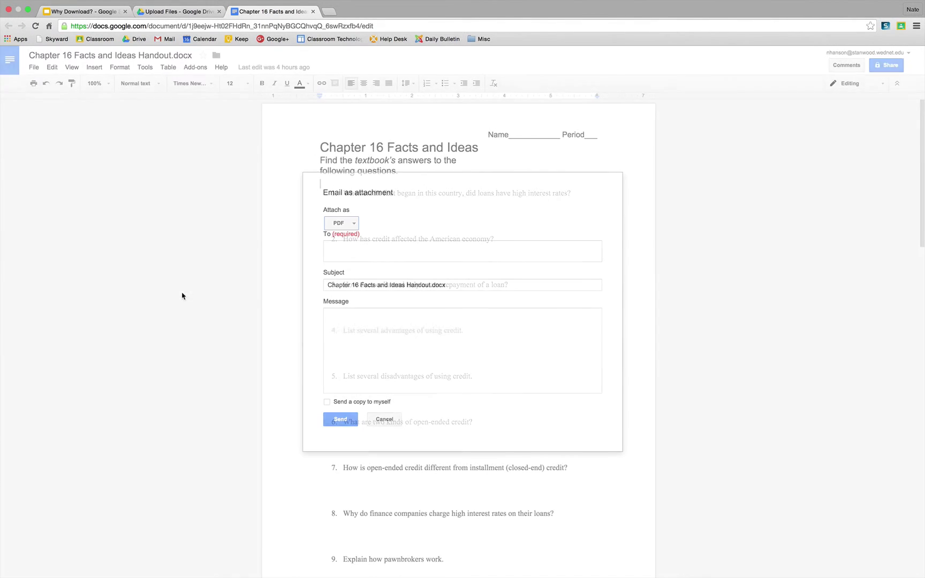
- Review the attachment formats and the recipient, subject and message fields of the Email as attachment form, and cancel it without sending
left_click(350, 224)
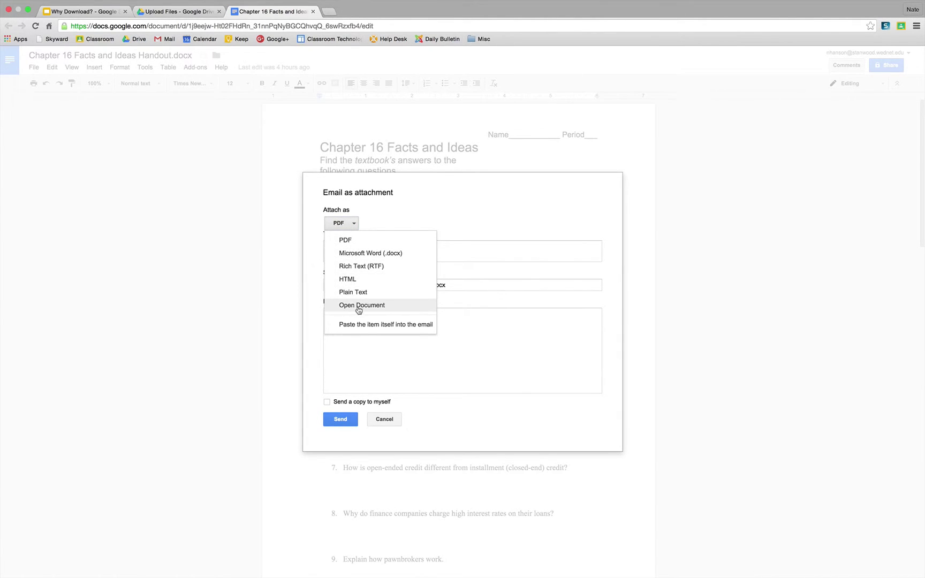
left_click(466, 210)
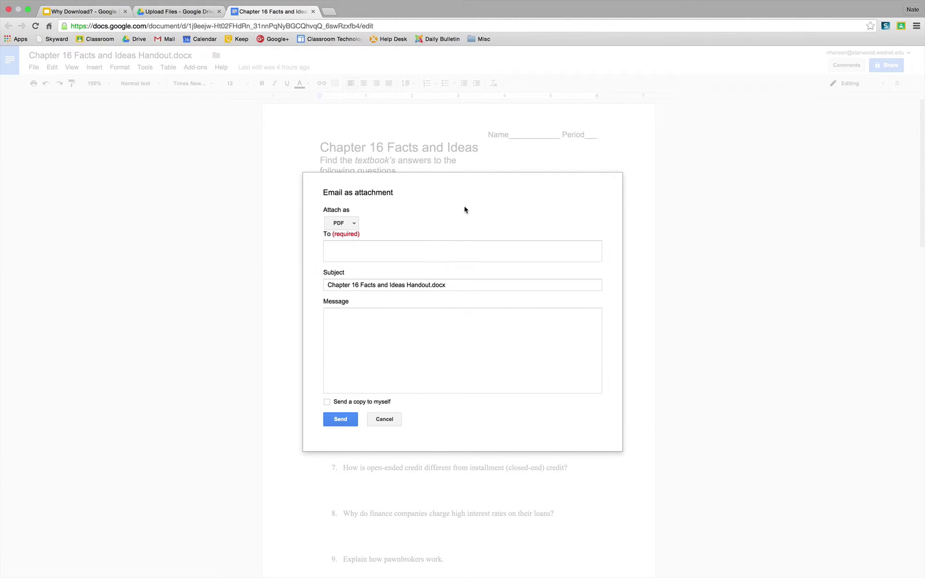
left_click(337, 249)
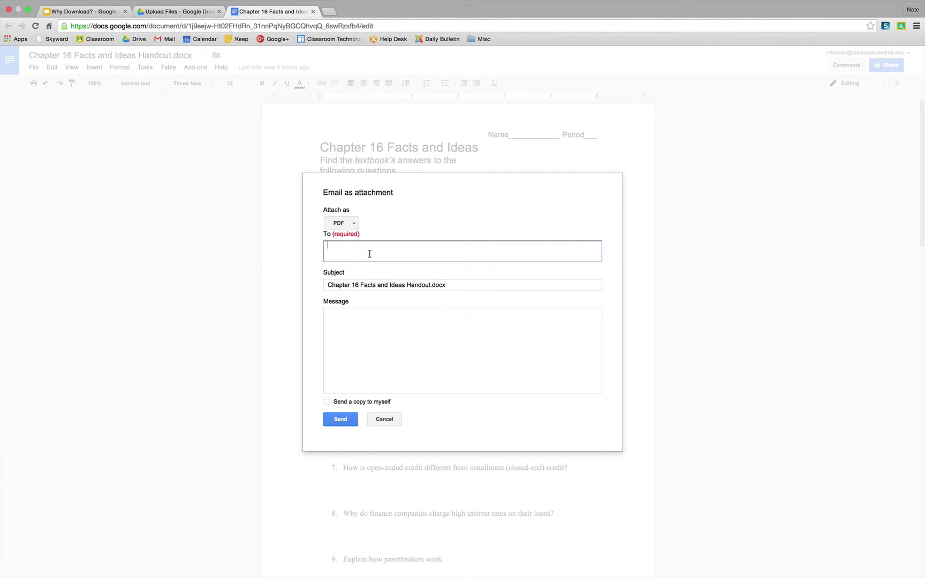
left_click(334, 282)
left_click(343, 313)
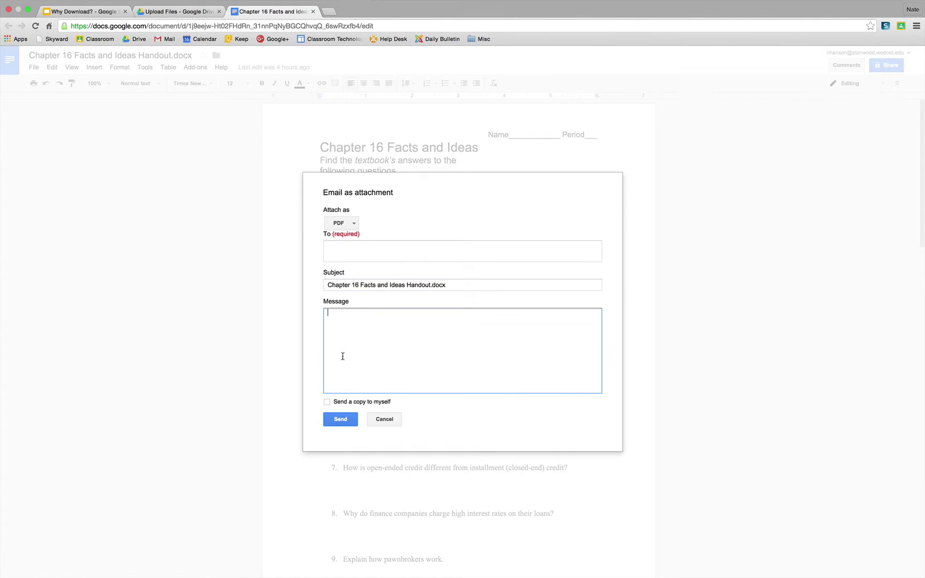
left_click(384, 419)
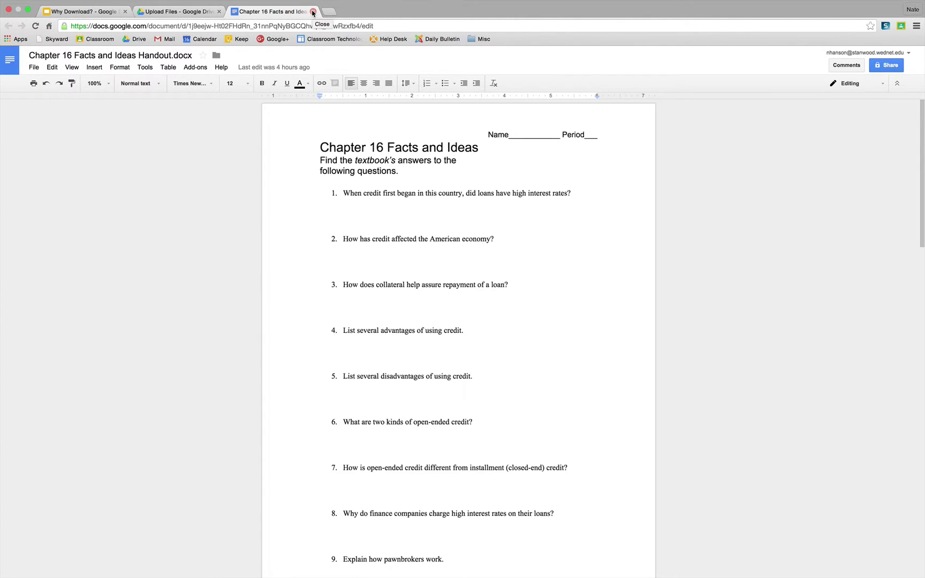
- Review the download formats offered inside the Chapter 16 handout, close the document, and clear the file selection in the Upload Files folder
left_click(35, 68)
mouse_move(154, 237)
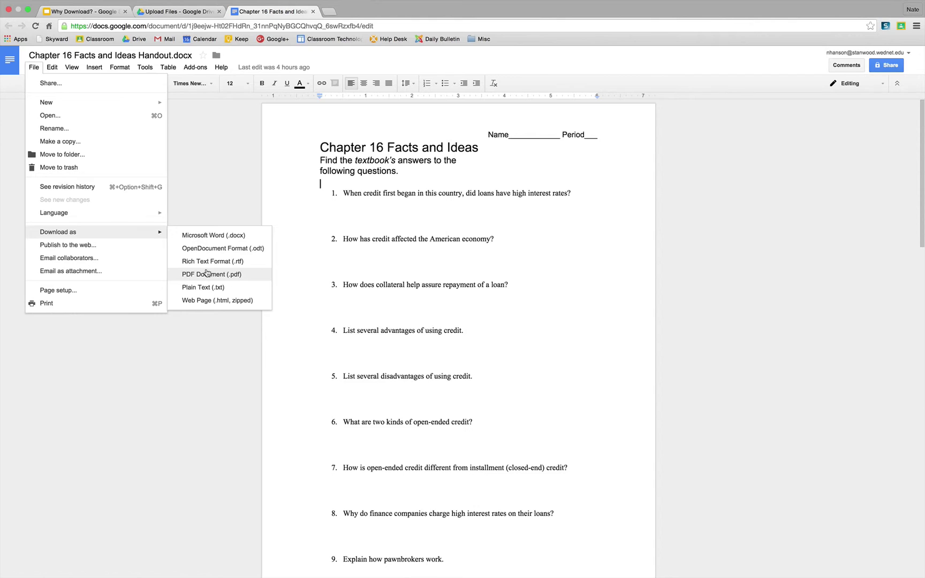
left_click(320, 263)
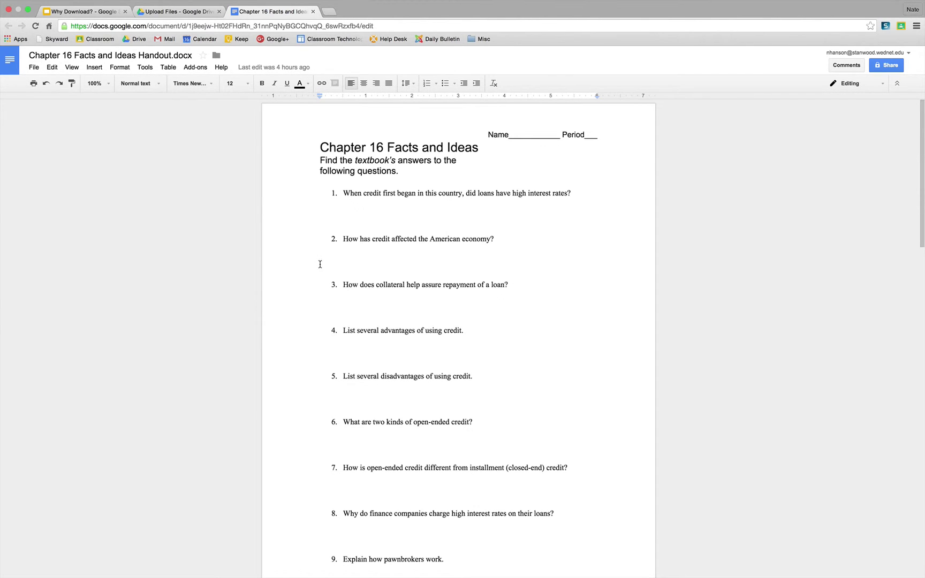
left_click(313, 11)
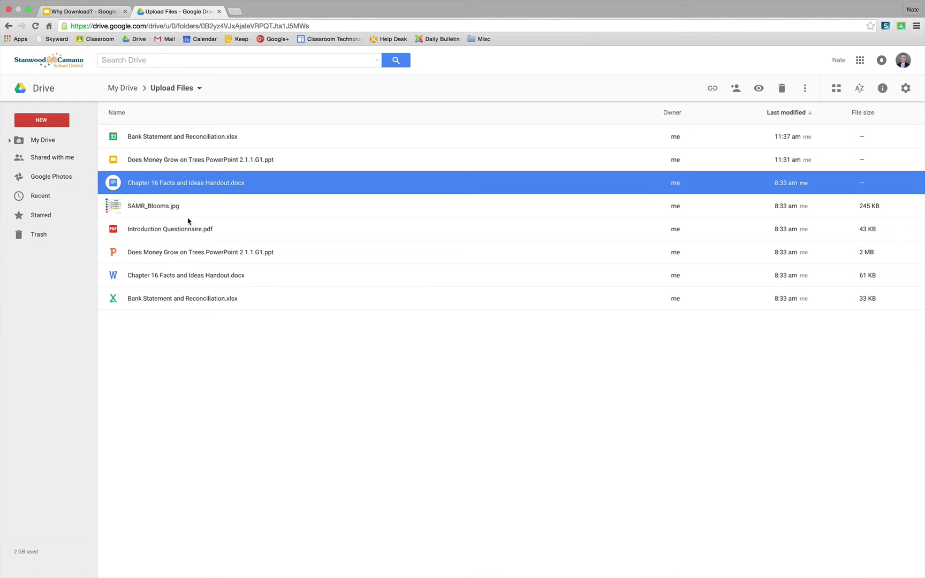
left_click(309, 402)
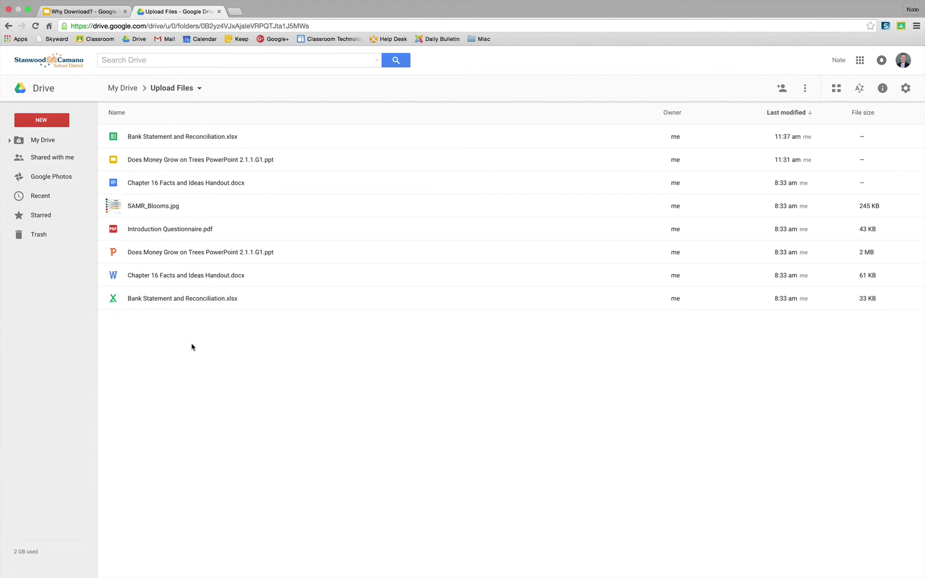
- Take the browser out of full screen and upload GameMakerProject.gm81 from the desktop into the Upload Files folder
left_click(26, 10)
left_click(892, 131)
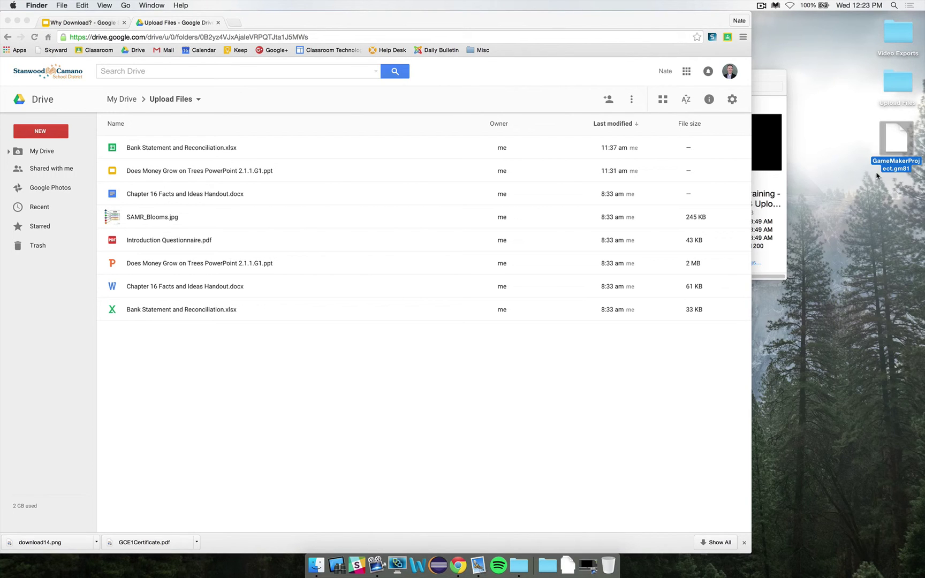
left_click_drag(901, 152, 324, 388)
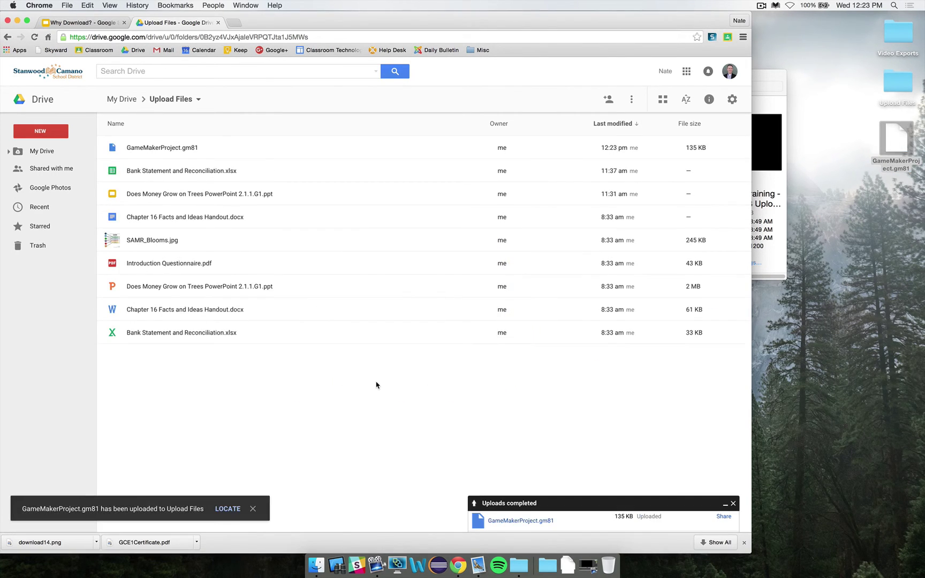
- Preview the uploaded GameMakerProject.gm81, close the preview, and check the file's download command without downloading it
left_click(135, 152)
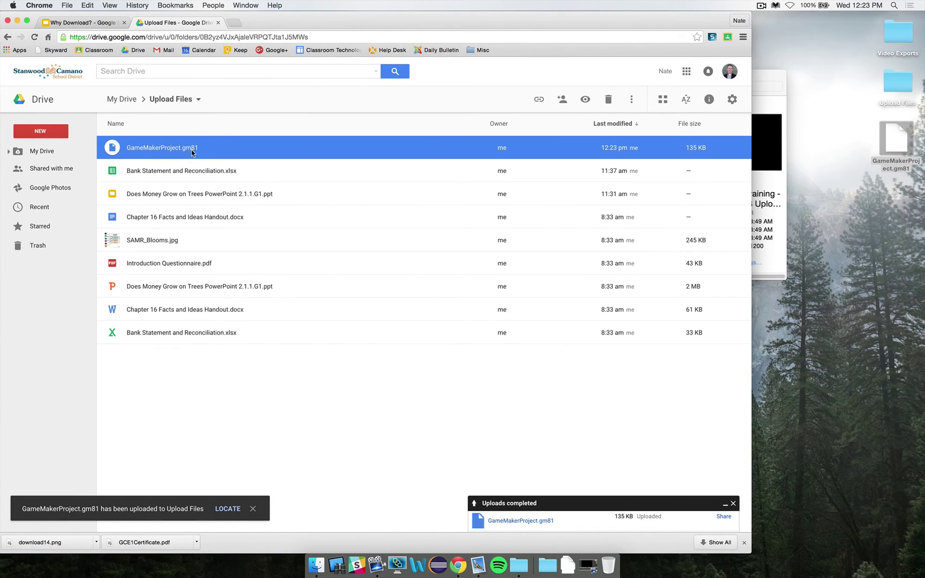
double_click(114, 150)
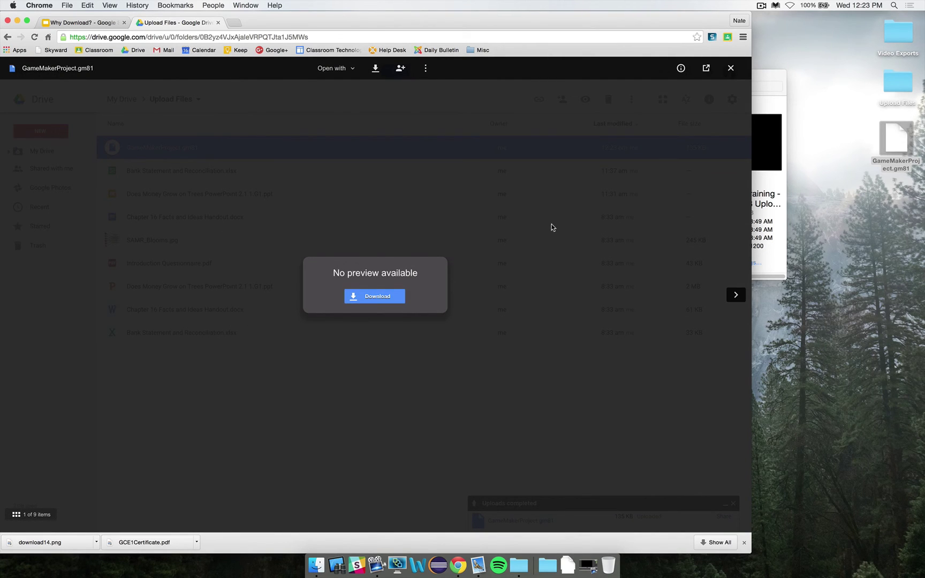
left_click(730, 68)
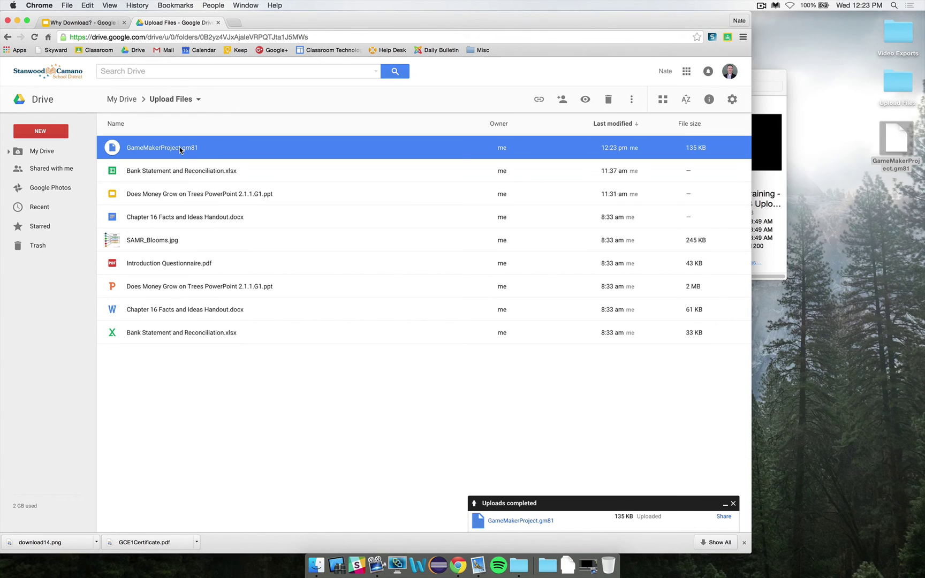
right_click(130, 145)
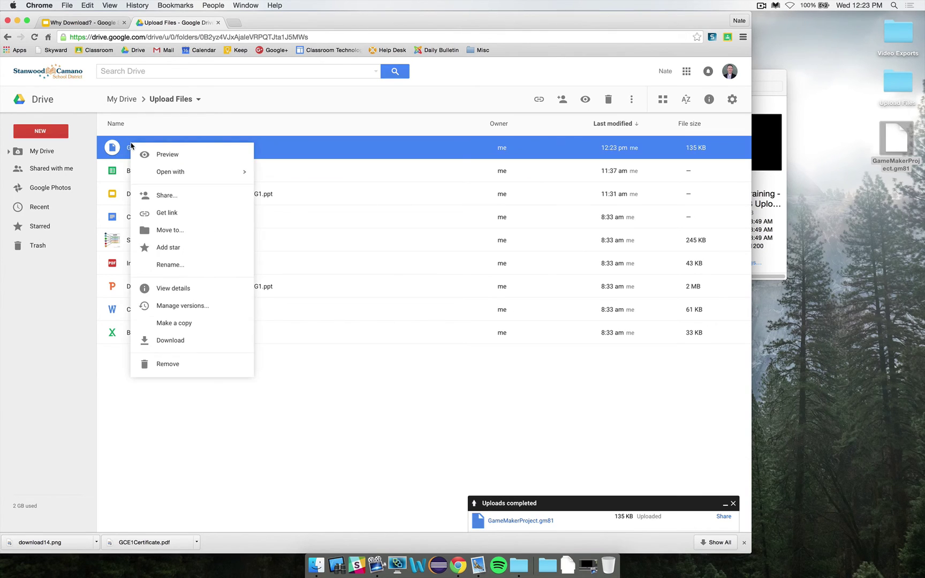
left_click(293, 378)
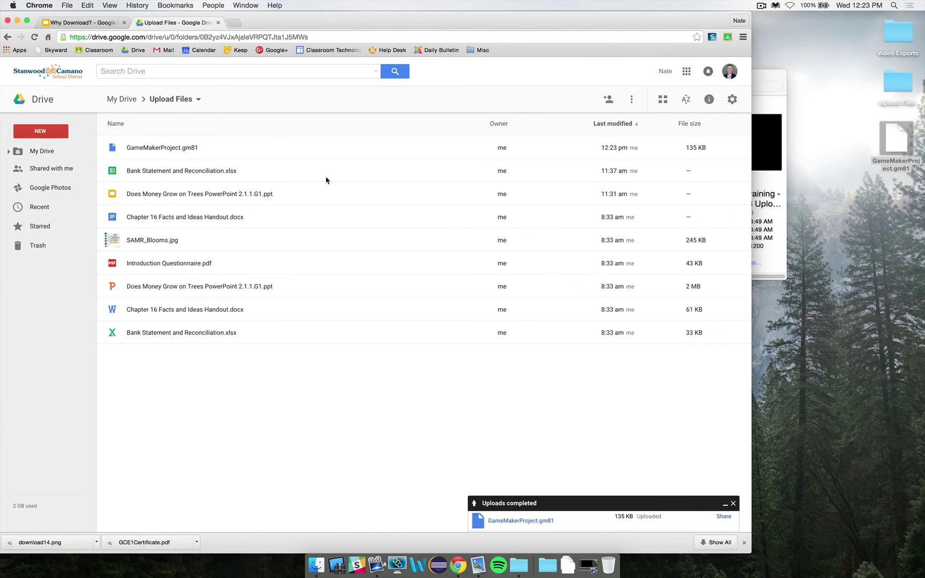
- Remove GameMakerProject.gm81 from the Upload Files folder and clear the selection
right_click(170, 152)
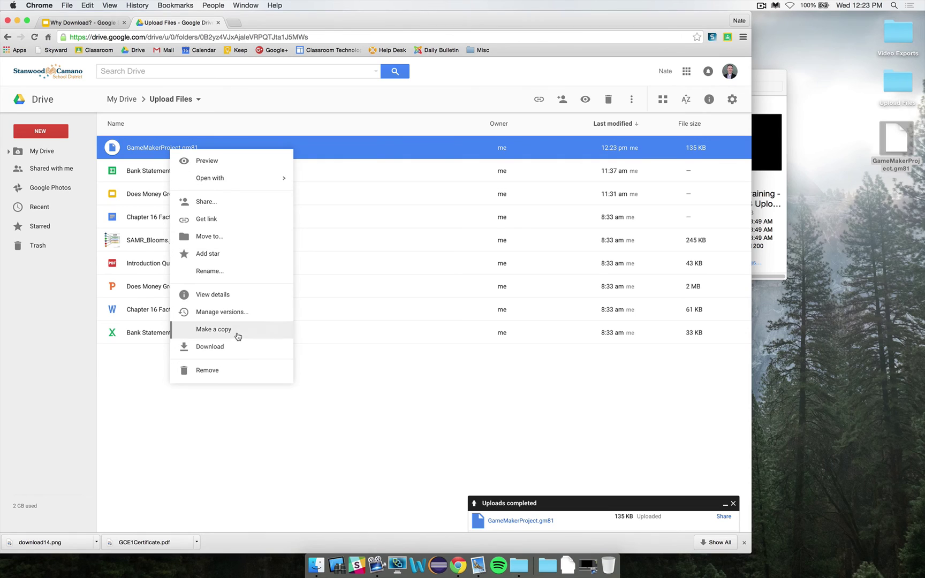
left_click(206, 371)
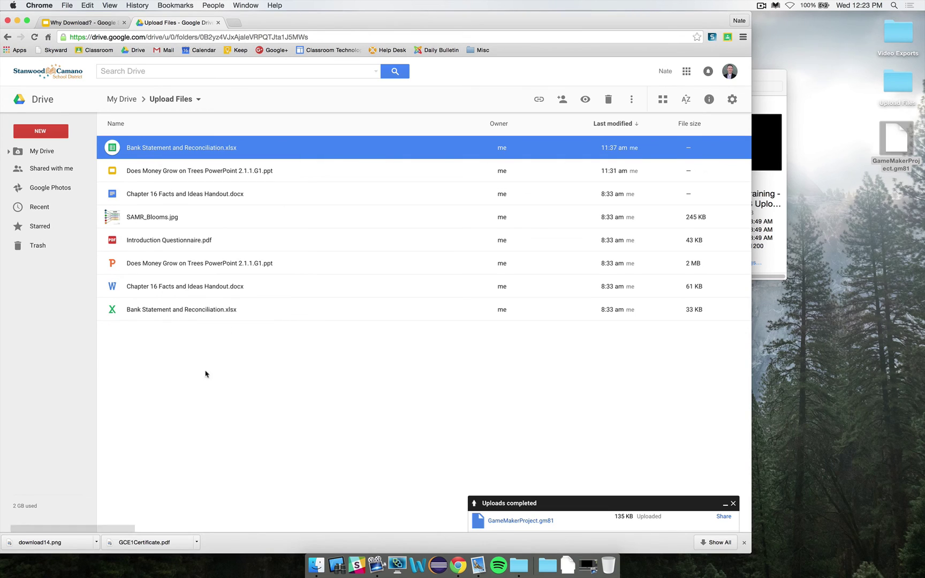
left_click(306, 396)
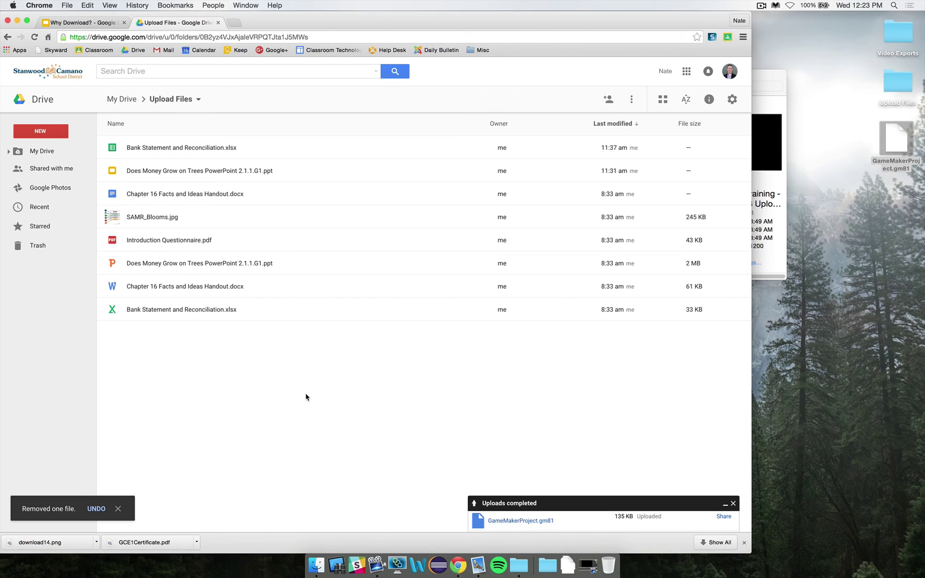
- Return the browser to full screen and check the download command of the Google Sheets version of Bank Statement and Reconciliation.xlsx without downloading
key("ctrl+super+f")
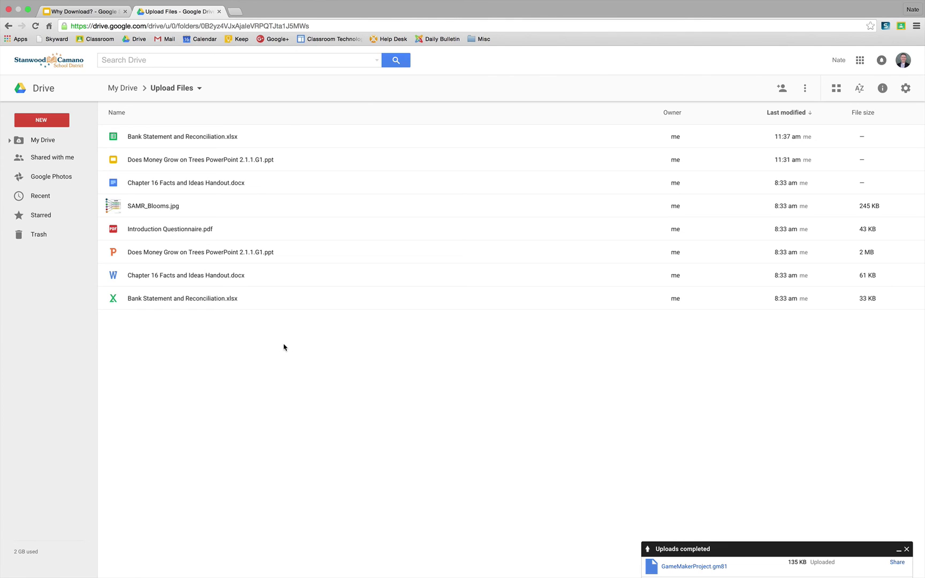
right_click(117, 139)
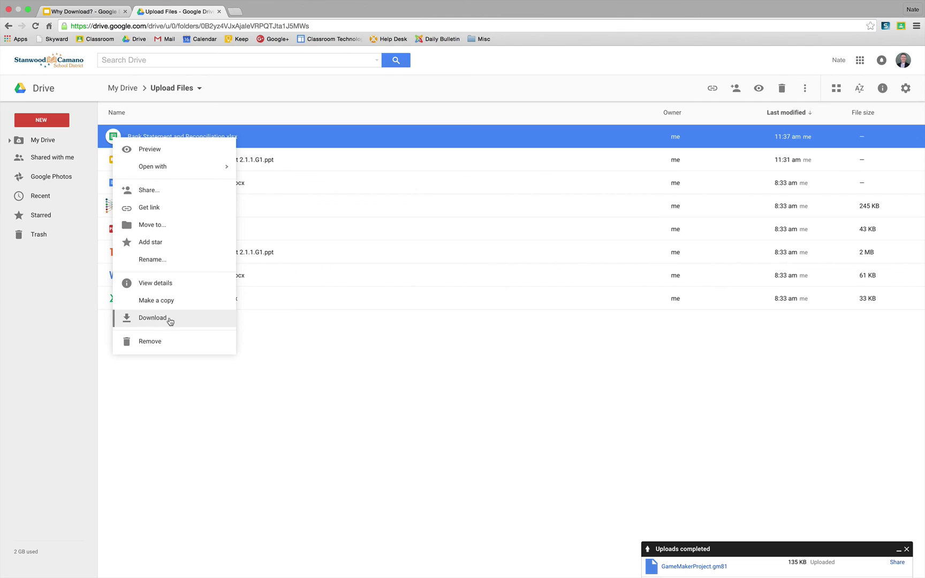
left_click(295, 347)
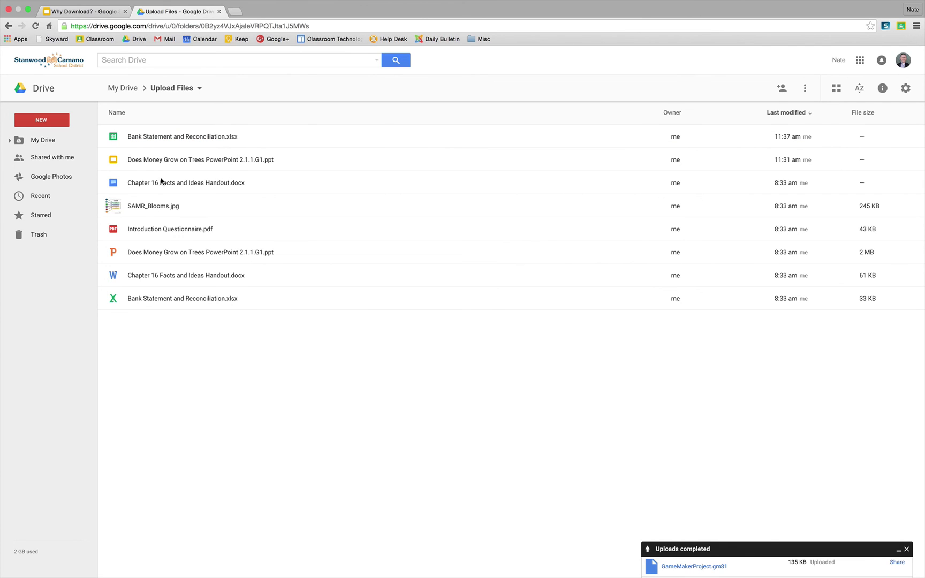
- Open the Google Docs version of Chapter 16 Facts and Ideas Handout.docx and review its Download as formats without choosing one
double_click(116, 182)
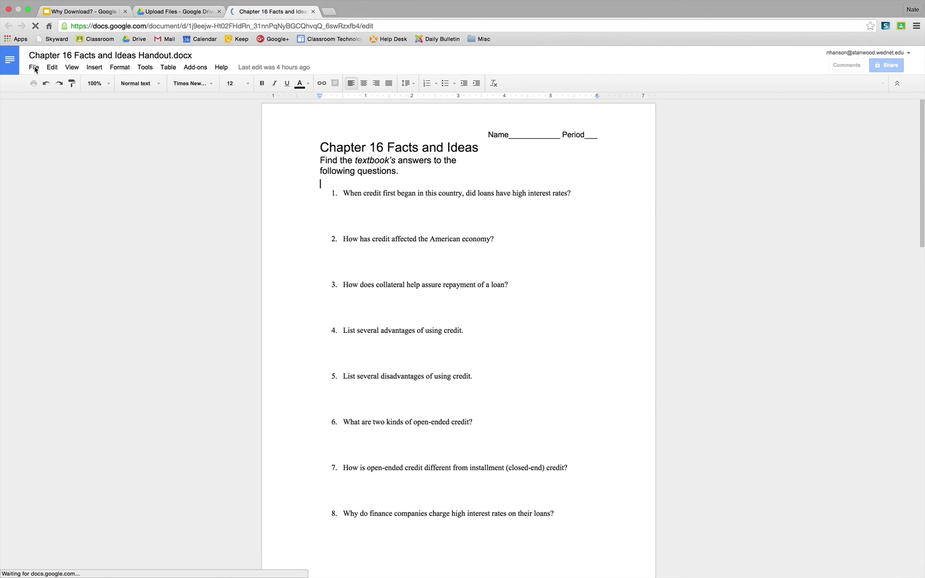
left_click(35, 68)
mouse_move(79, 234)
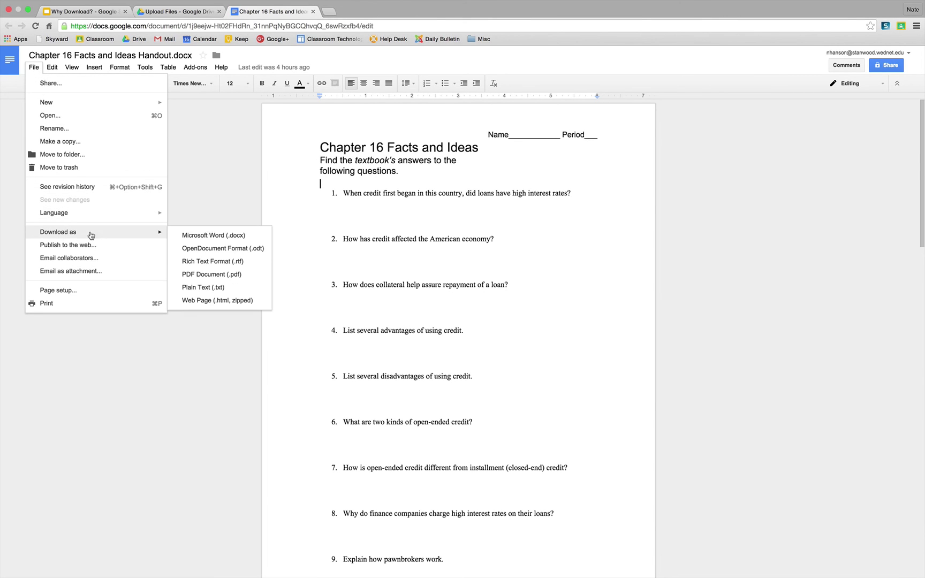
left_click(204, 180)
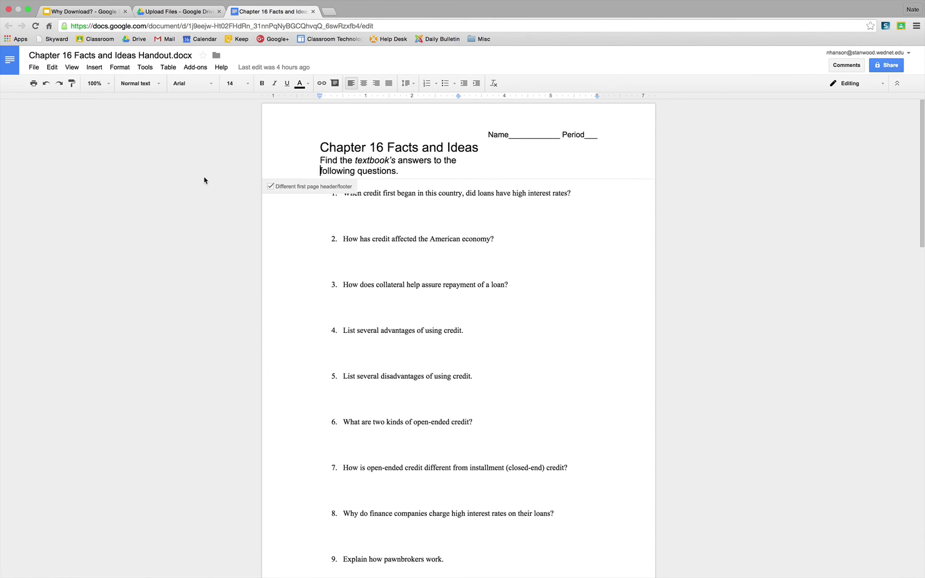